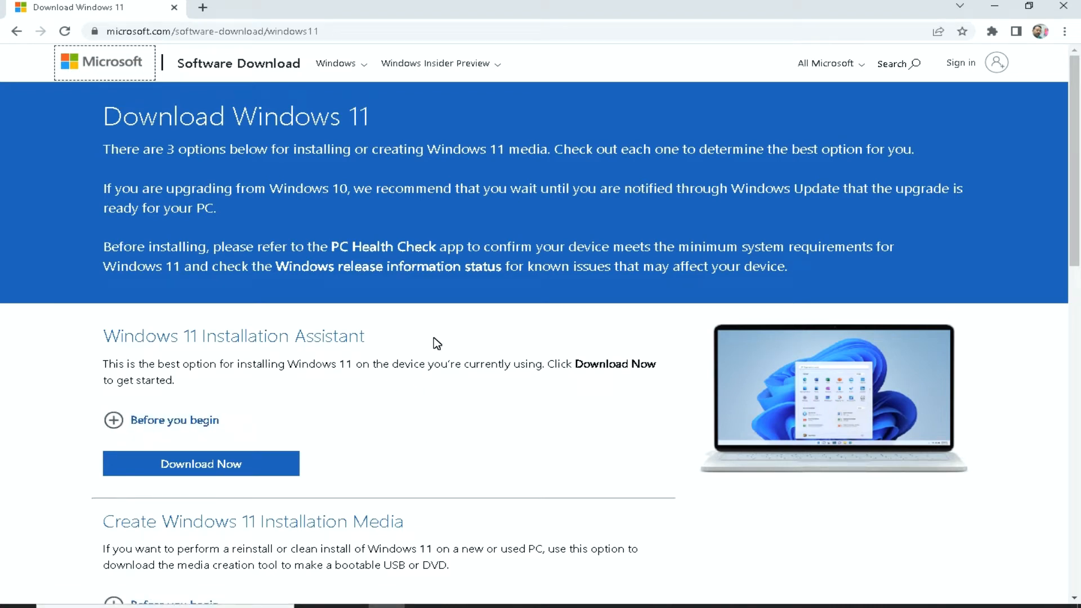
pyautogui.click(383, 247)
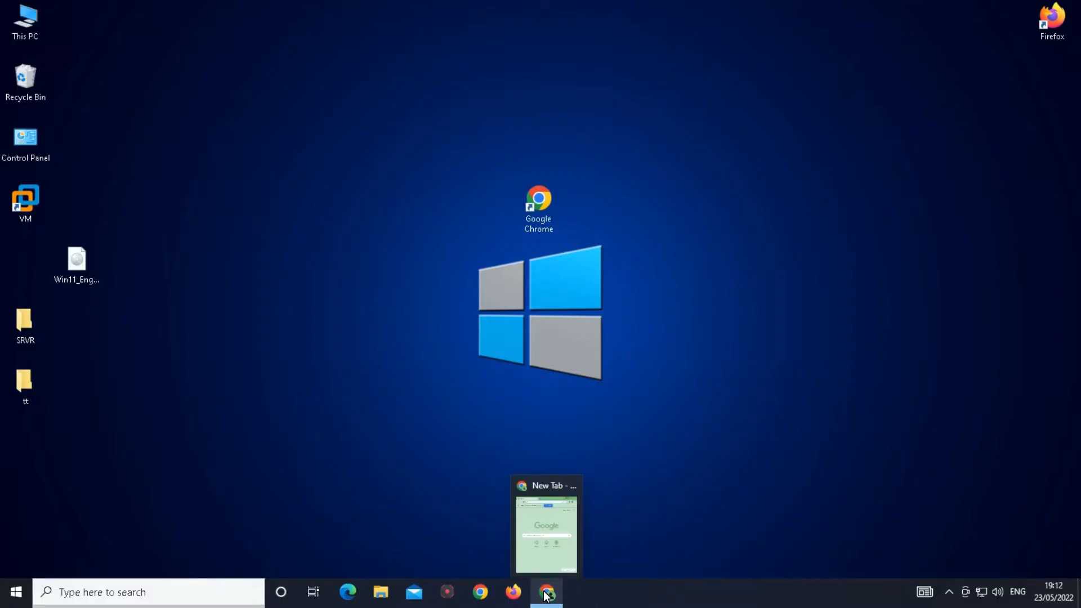
# Switch to Chrome, search Google for "windows 11 download" and open Microsoft's Download Windows 11 page.
pyautogui.click(550, 589)
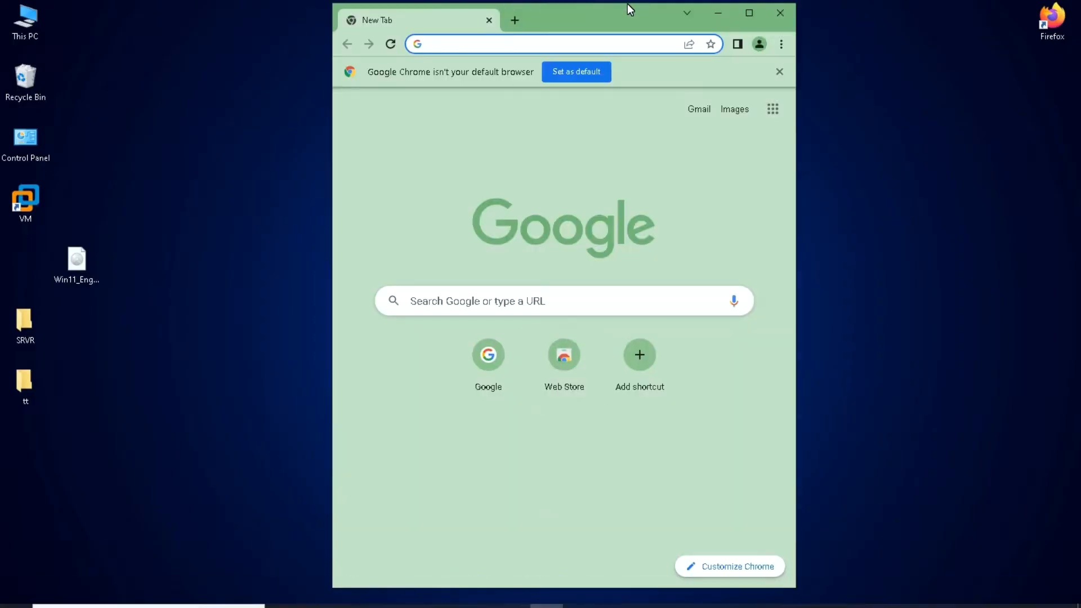
pyautogui.click(748, 12)
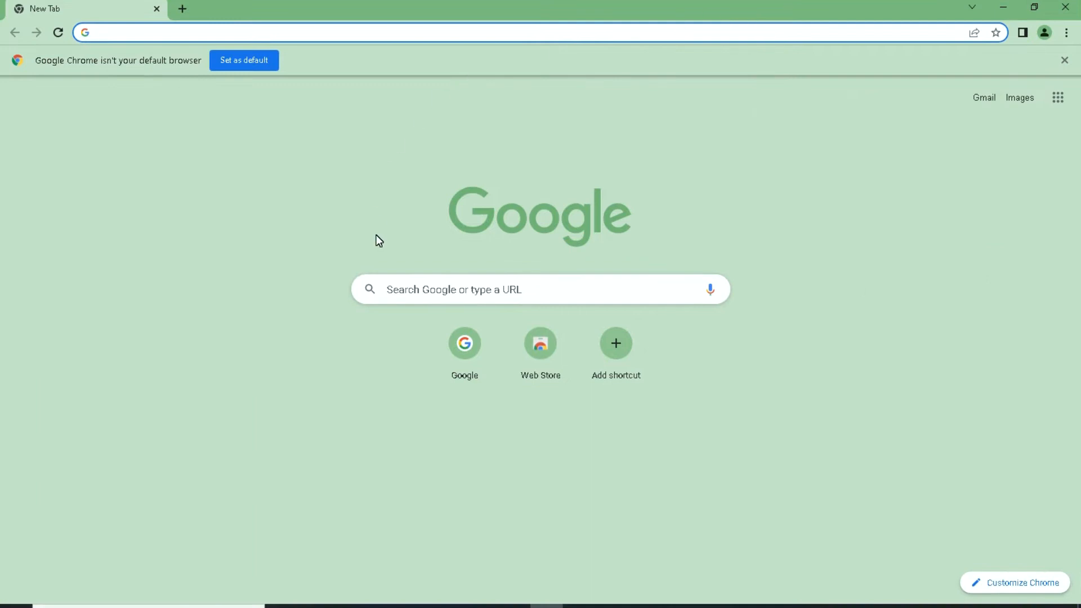
pyautogui.click(387, 291)
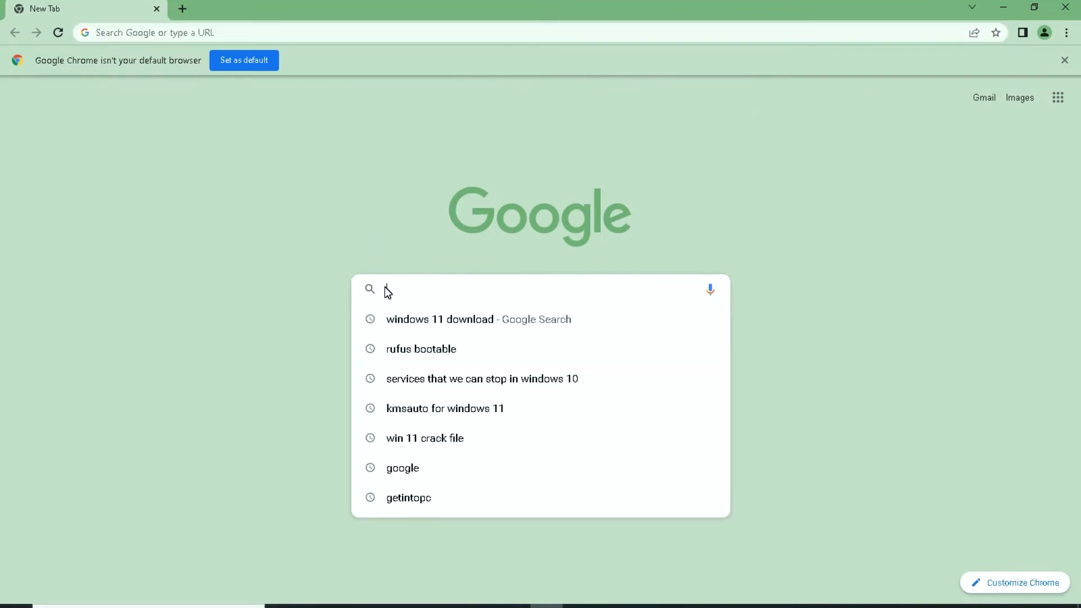
pyautogui.click(422, 320)
pyautogui.click(252, 198)
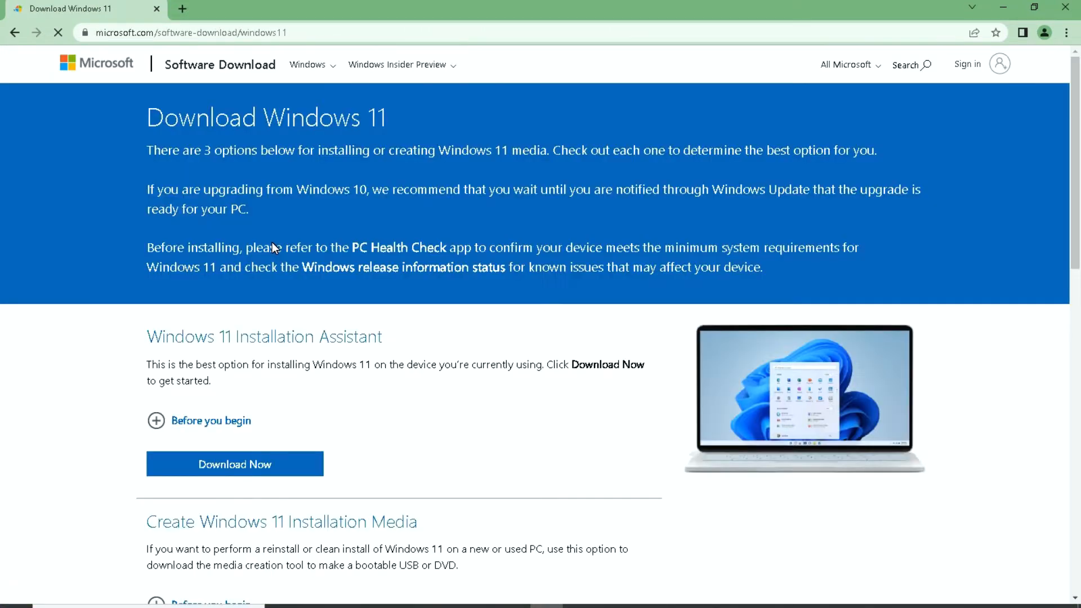
# Request the Windows 11 (multi-edition ISO) download in the Download Windows 11 Disk Image (ISO) section.
pyautogui.scroll(-6, 256, 366)
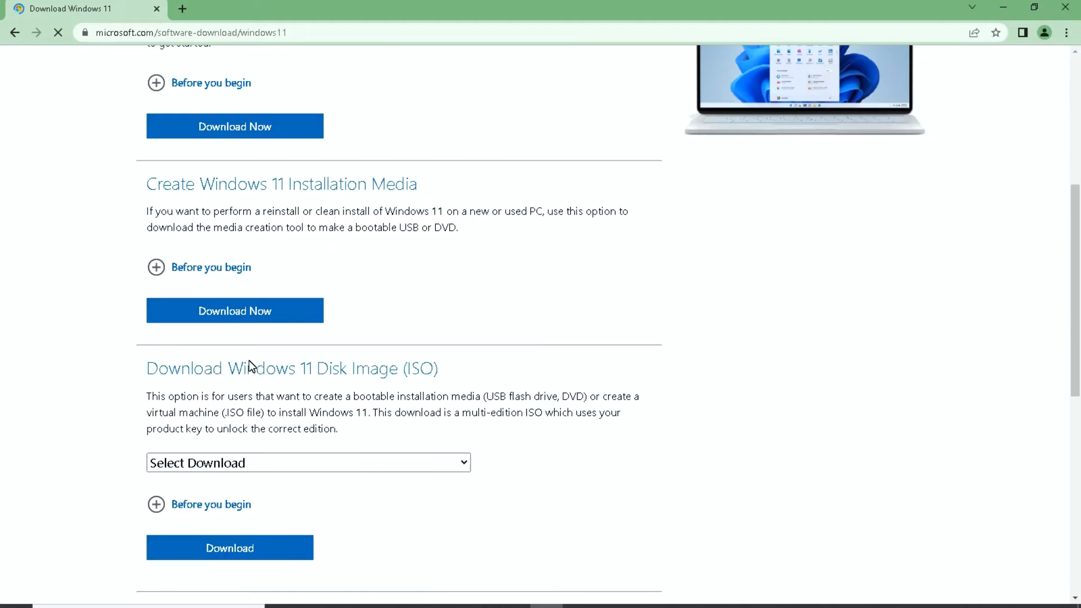
pyautogui.moveTo(145, 167); pyautogui.dragTo(500, 166)
pyautogui.click(221, 262)
pyautogui.click(224, 293)
pyautogui.click(226, 346)
# Choose English (United States) as the product language and confirm it.
pyautogui.scroll(-4, 225, 346)
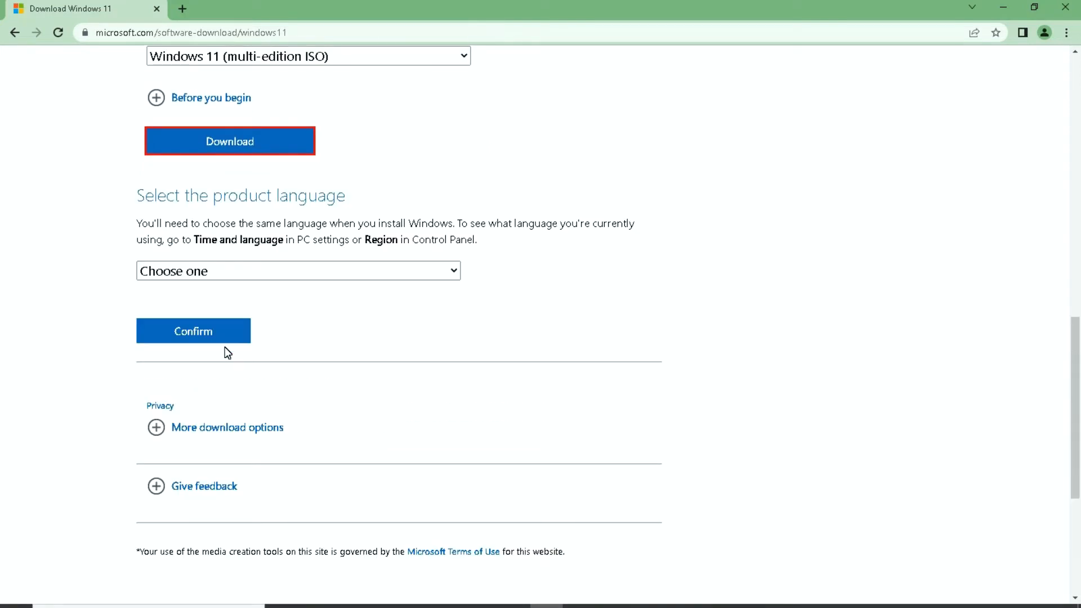
pyautogui.click(202, 267)
pyautogui.press('e')
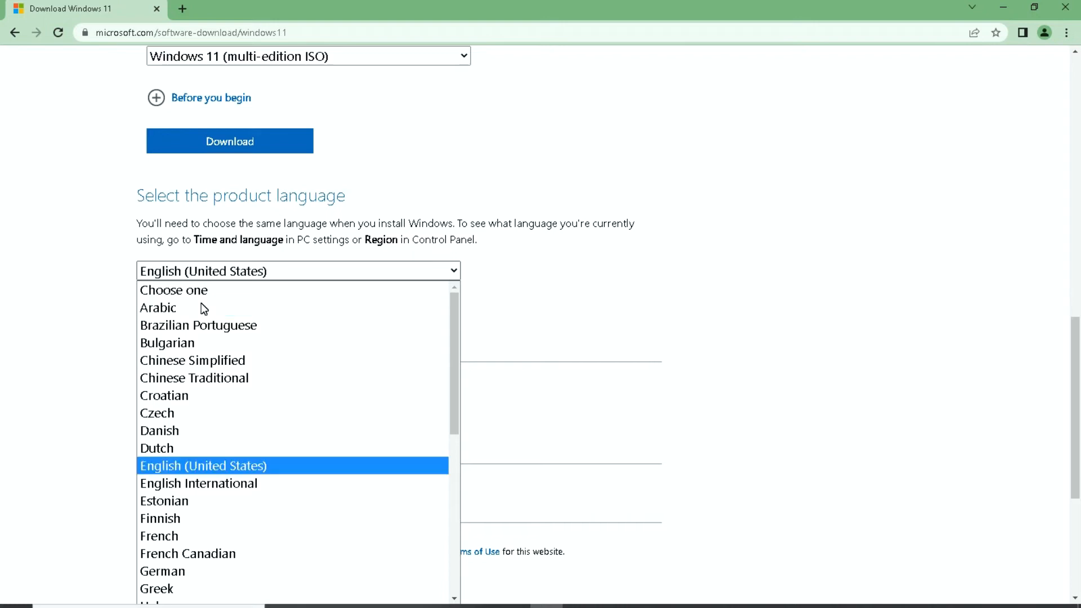
pyautogui.click(234, 467)
pyautogui.click(217, 341)
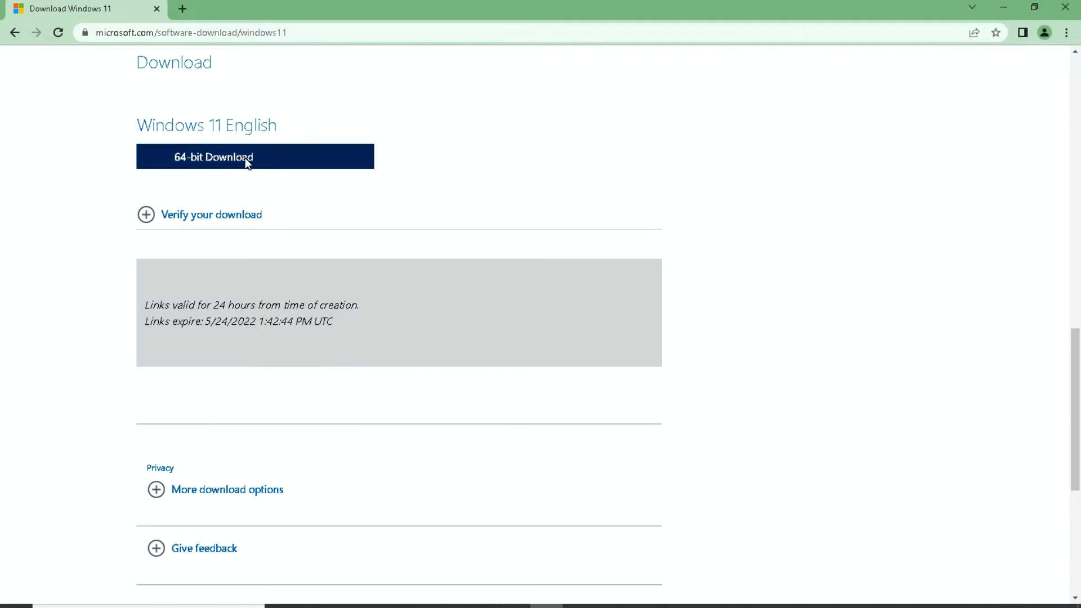
# Start the 64-bit Windows 11 download and remove the canceled ISO and rufus-3.18.exe entries from the download list.
pyautogui.click(224, 161)
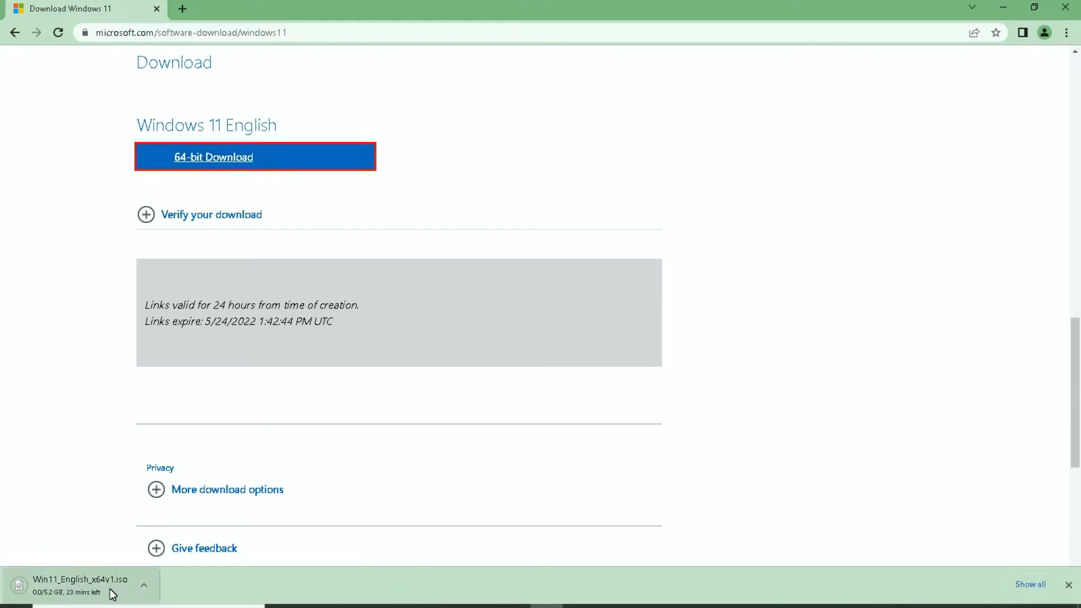
pyautogui.click(1030, 584)
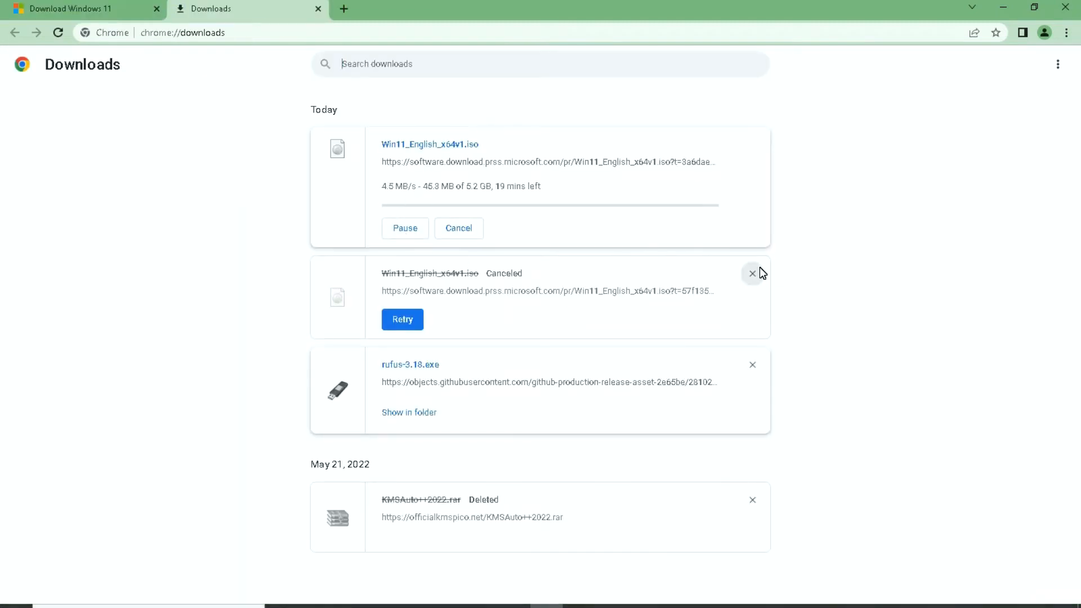
pyautogui.click(752, 274)
pyautogui.click(752, 273)
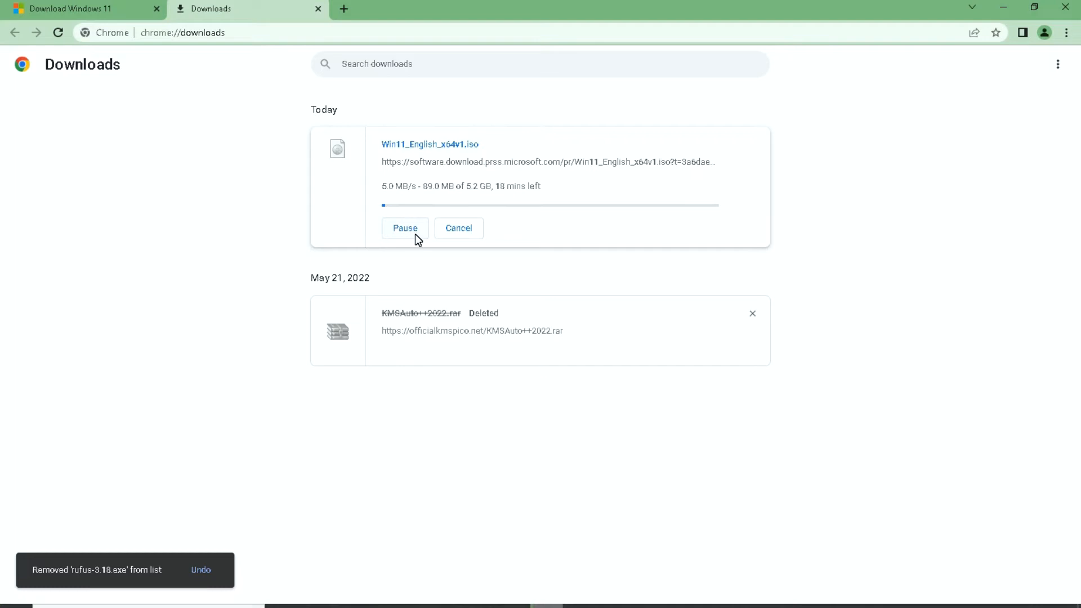
# Pause the Win11_English_x64v1.iso download and close the Downloads page.
pyautogui.click(1034, 7)
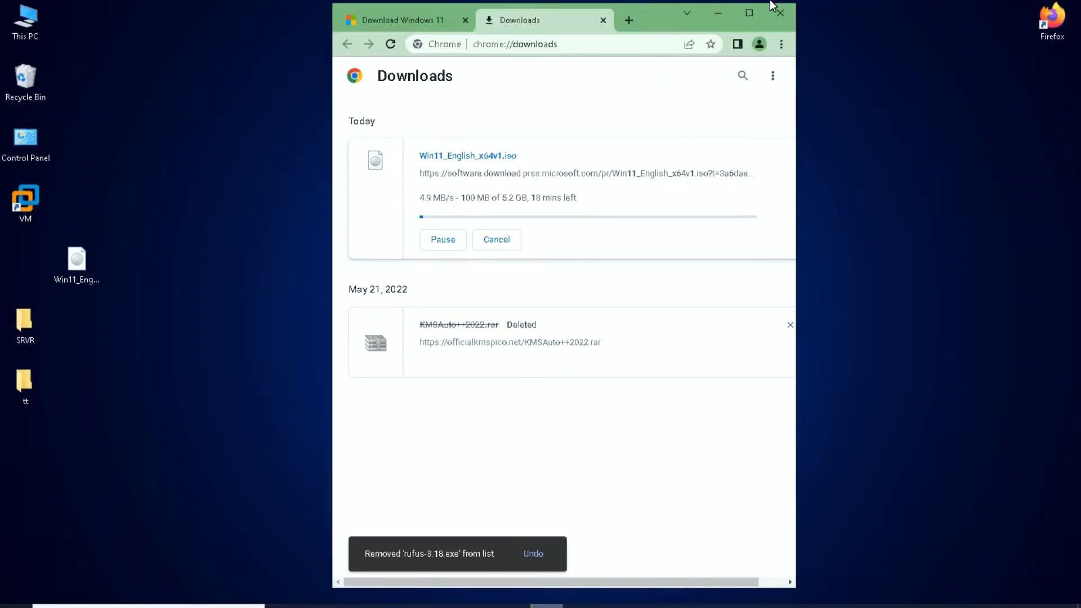
pyautogui.click(87, 279)
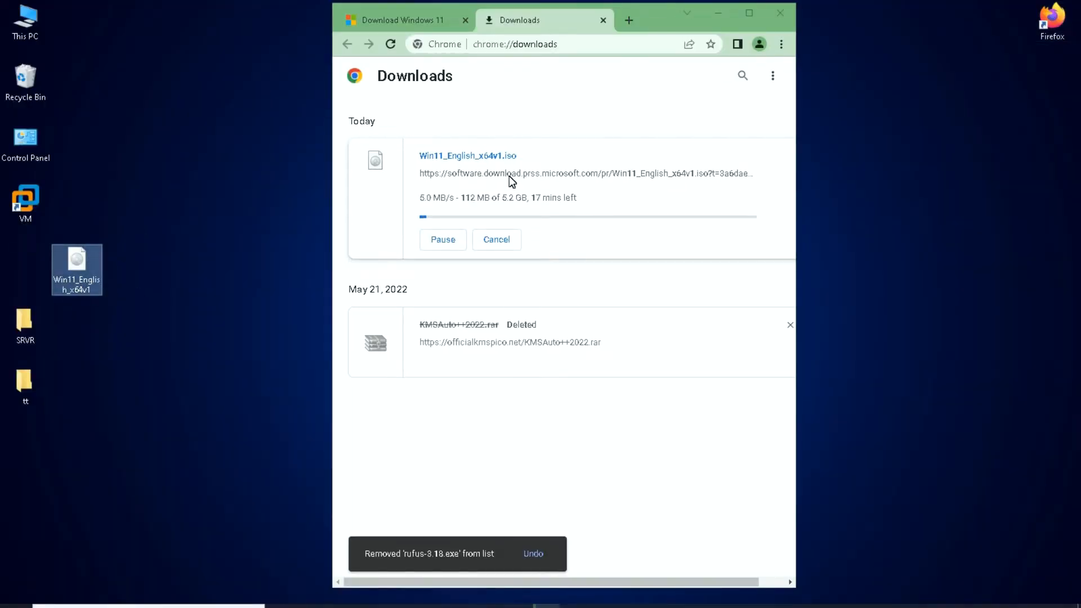
pyautogui.click(445, 241)
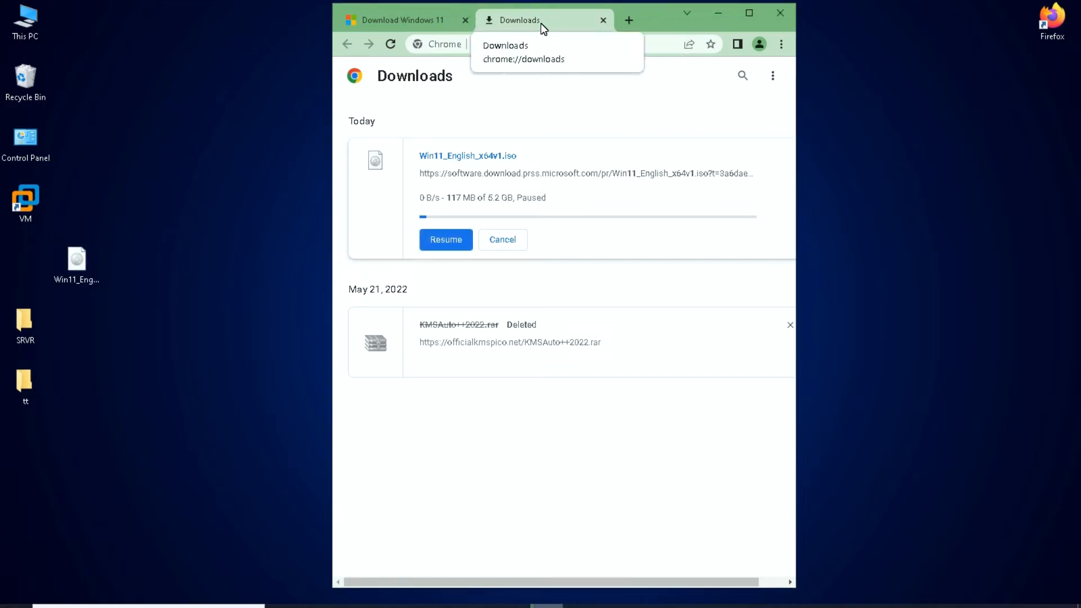
pyautogui.click(600, 21)
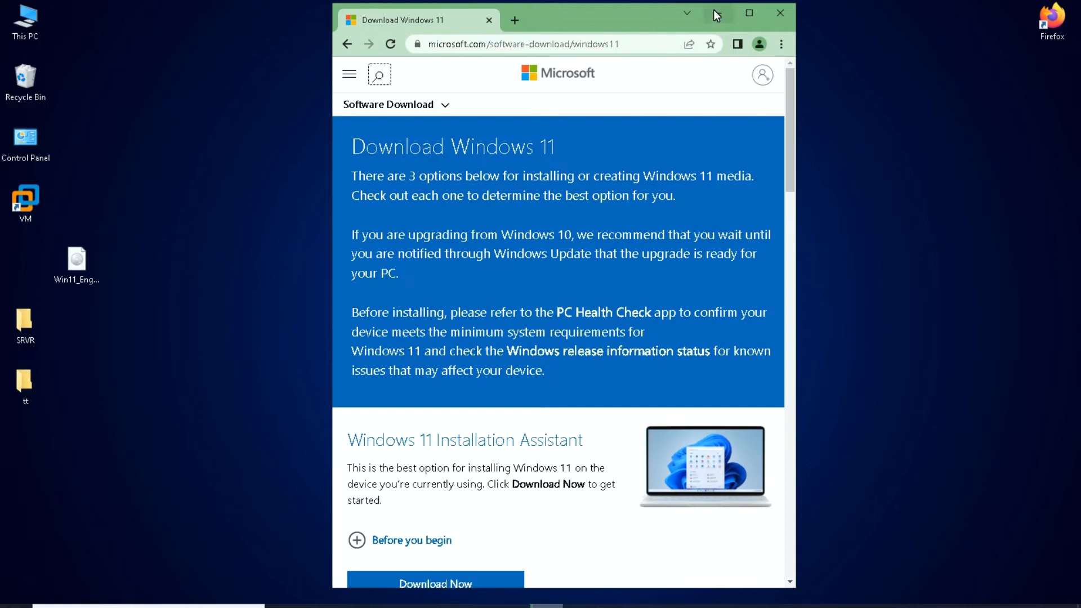
# Go to the Google homepage in the maximized browser window and search for "rufus".
pyautogui.click(749, 13)
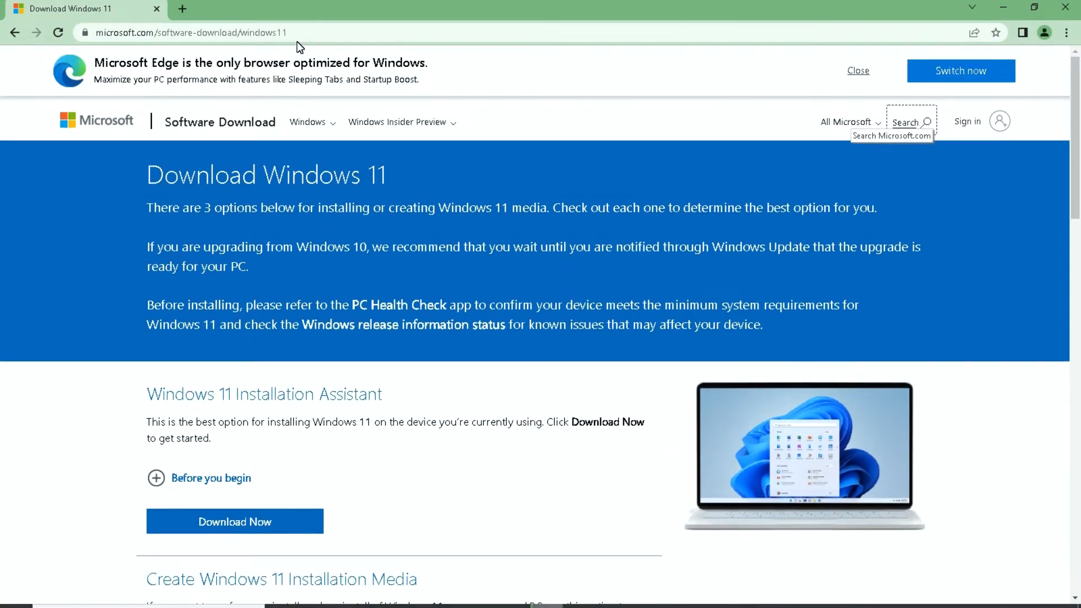
pyautogui.click(296, 38)
pyautogui.write('google')
pyautogui.press('Return')
pyautogui.click(404, 299)
pyautogui.write('r')
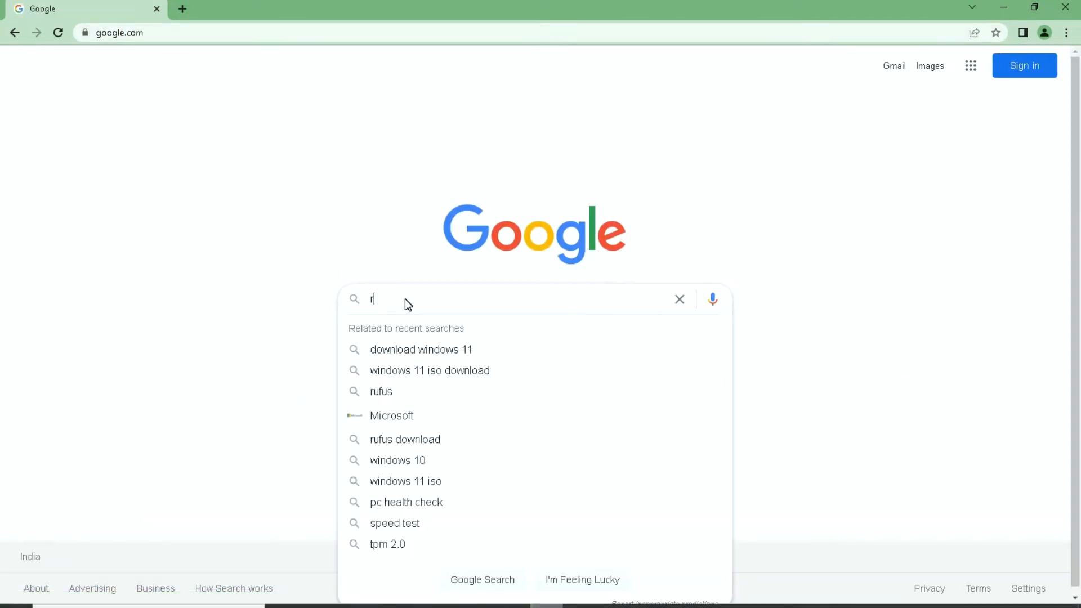
pyautogui.write('ufus')
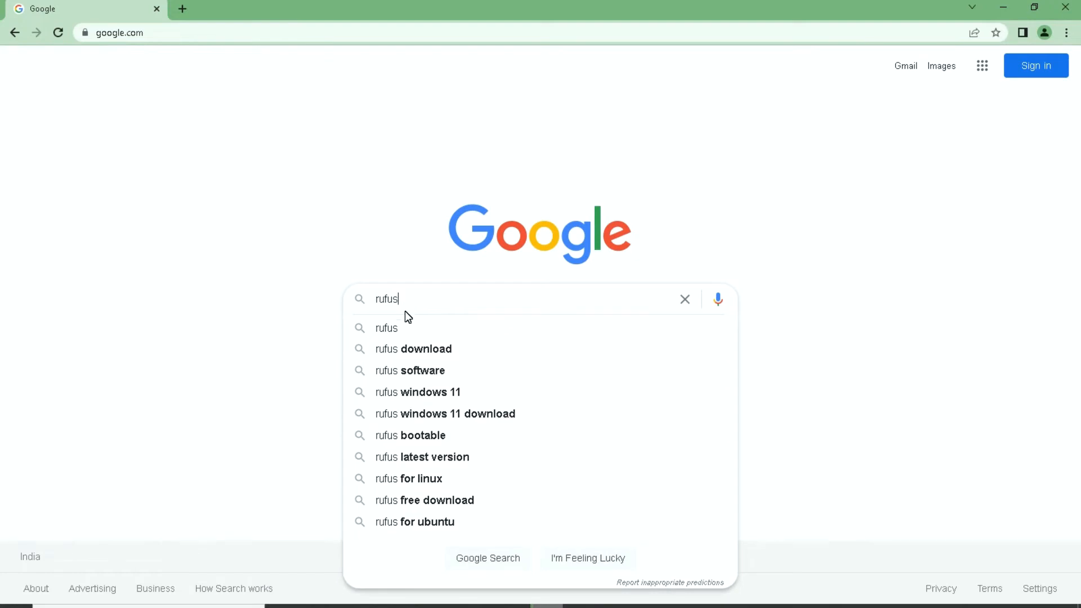
pyautogui.press('Return')
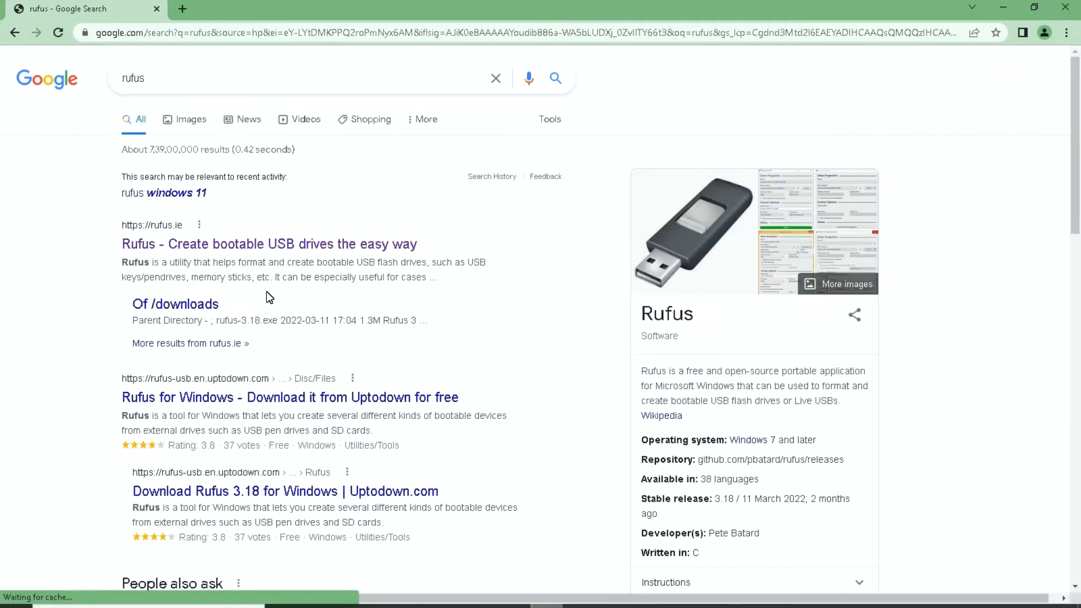
# Open the official rufus.ie site, collapse the ad banner and download Rufus 3.18.
pyautogui.click(226, 243)
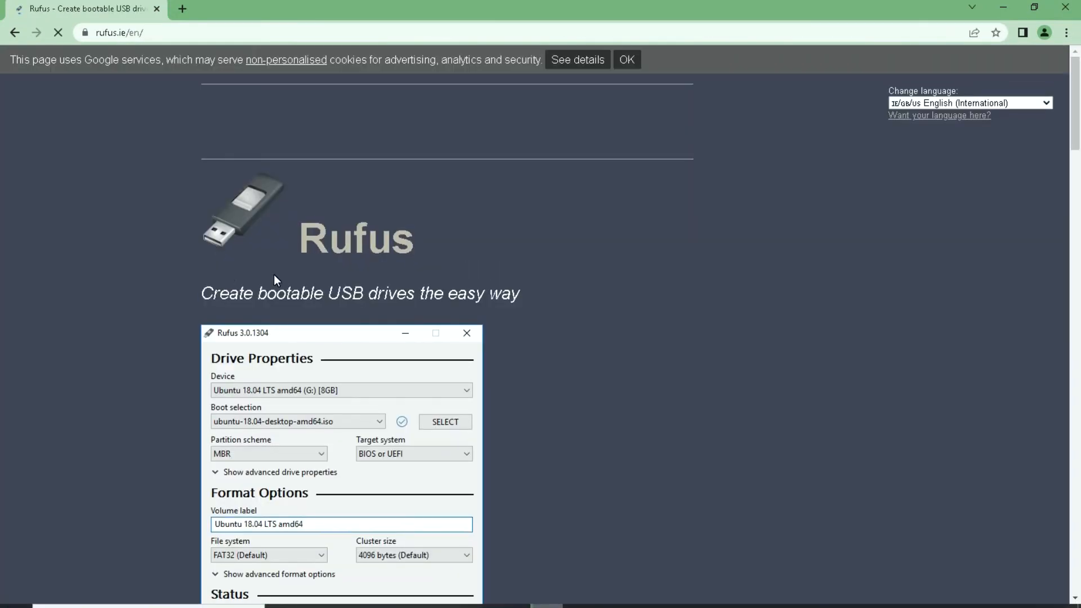
pyautogui.scroll(-4, 274, 275)
pyautogui.scroll(-5, 273, 274)
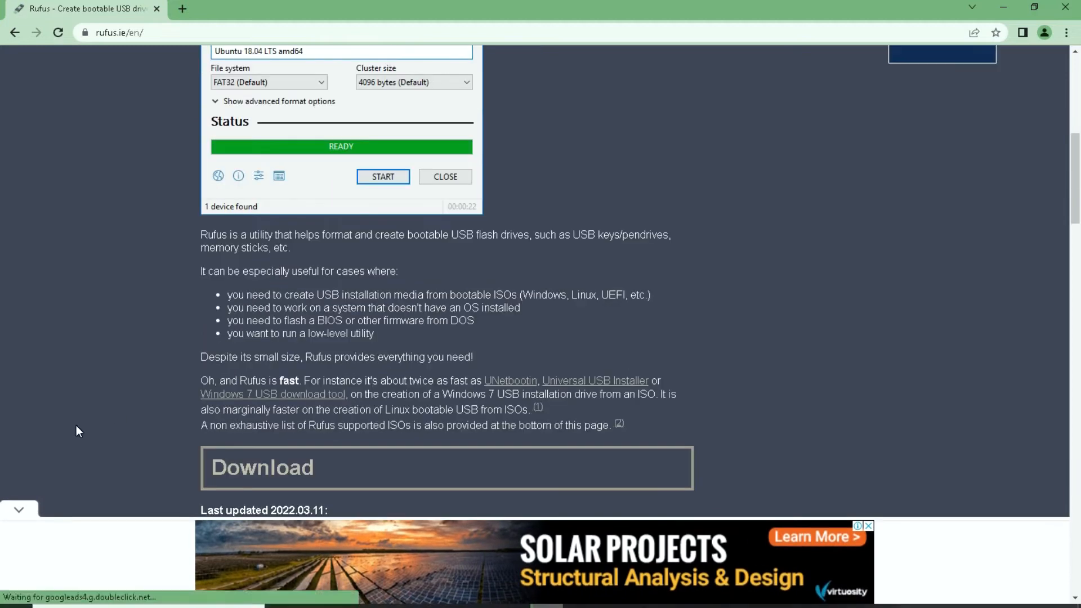
pyautogui.click(19, 510)
pyautogui.scroll(-3, 188, 413)
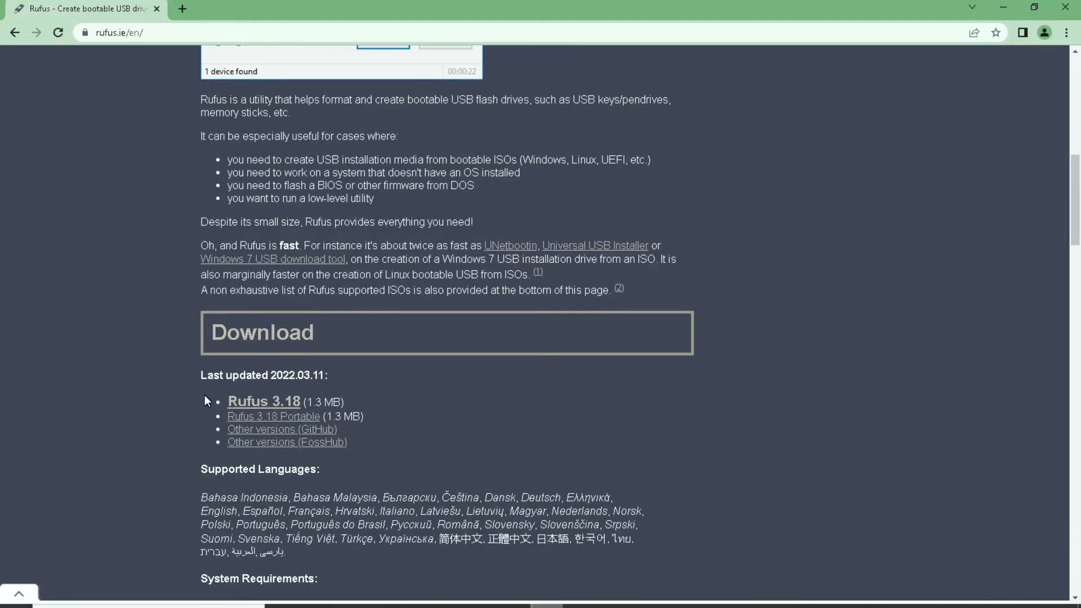
pyautogui.click(269, 333)
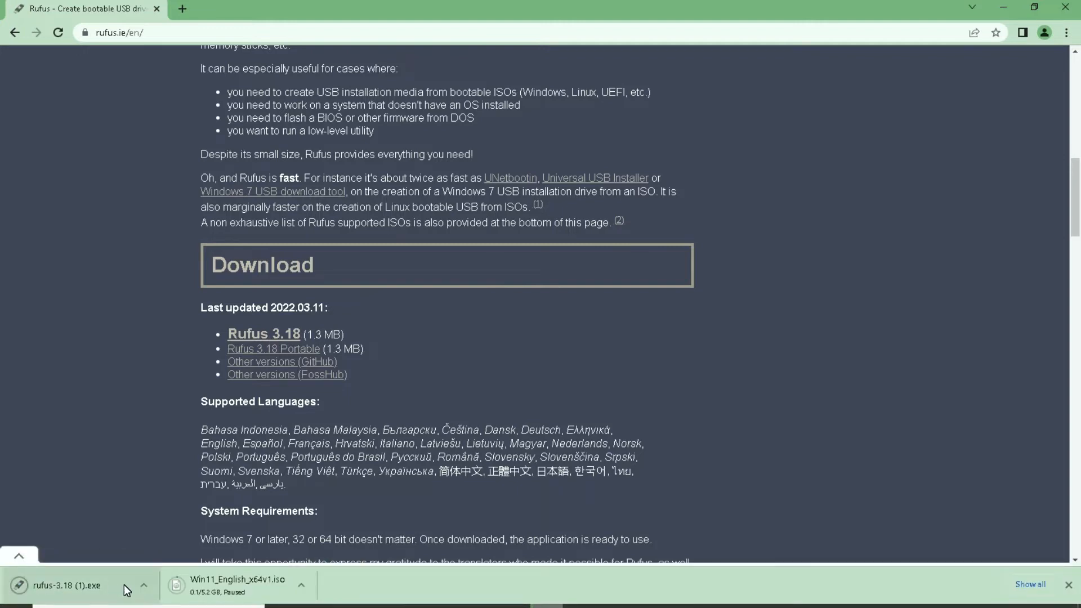
# Show the downloaded rufus-3.18 (1) file in its folder and copy it.
pyautogui.click(146, 593)
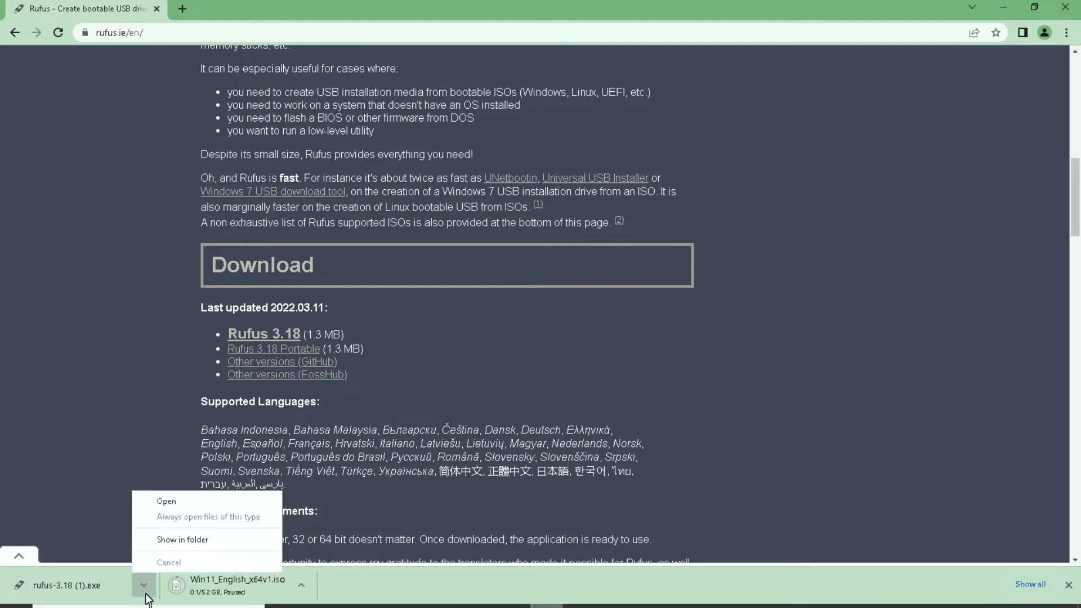
pyautogui.click(171, 540)
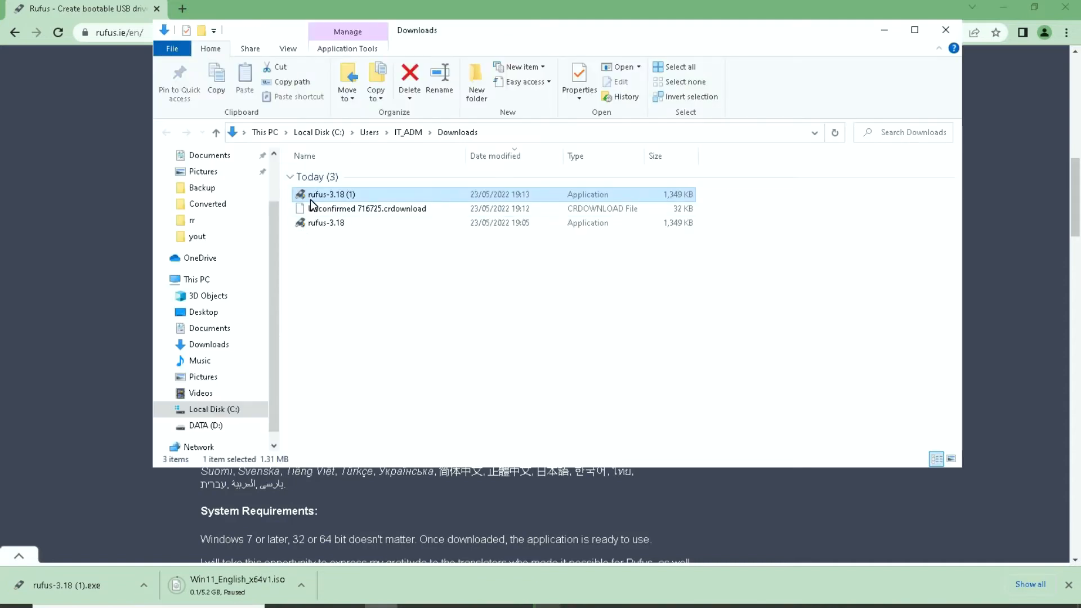
pyautogui.rightClick(310, 200)
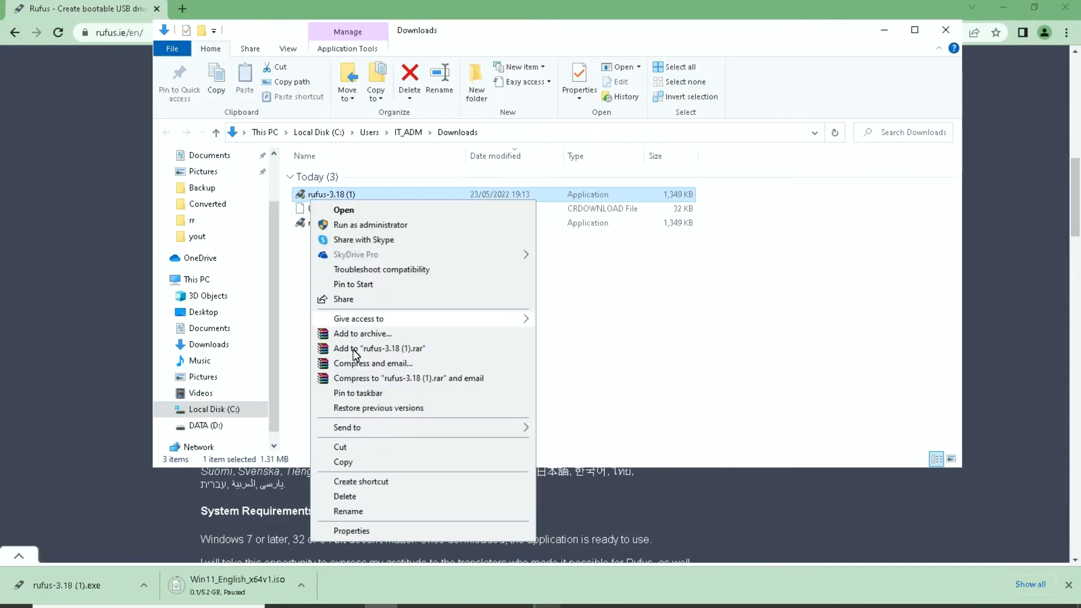
pyautogui.click(372, 462)
# Close the Downloads folder and exit Chrome despite the unfinished download.
pyautogui.click(914, 31)
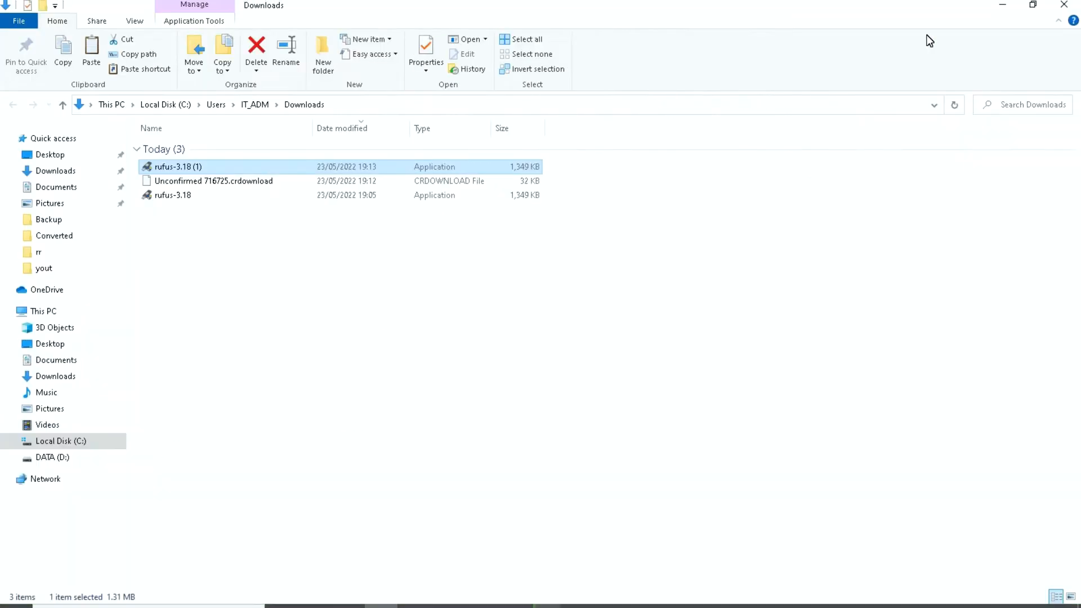
pyautogui.click(1064, 4)
pyautogui.click(1065, 7)
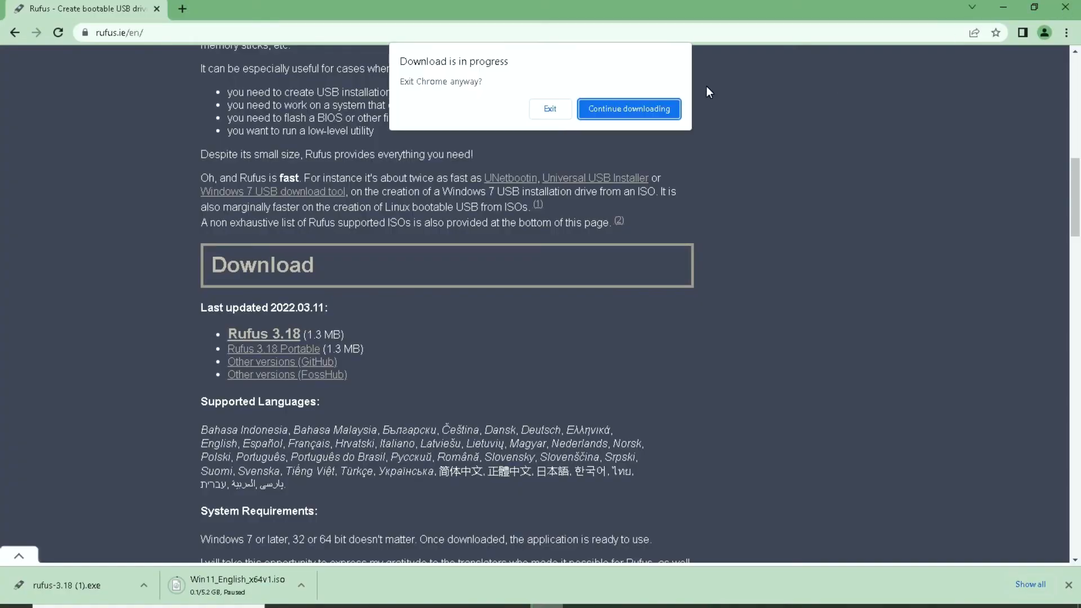
pyautogui.click(549, 109)
# Paste the copied Rufus file onto the desktop and move the Win11_English_x64v1 image near it.
pyautogui.rightClick(355, 100)
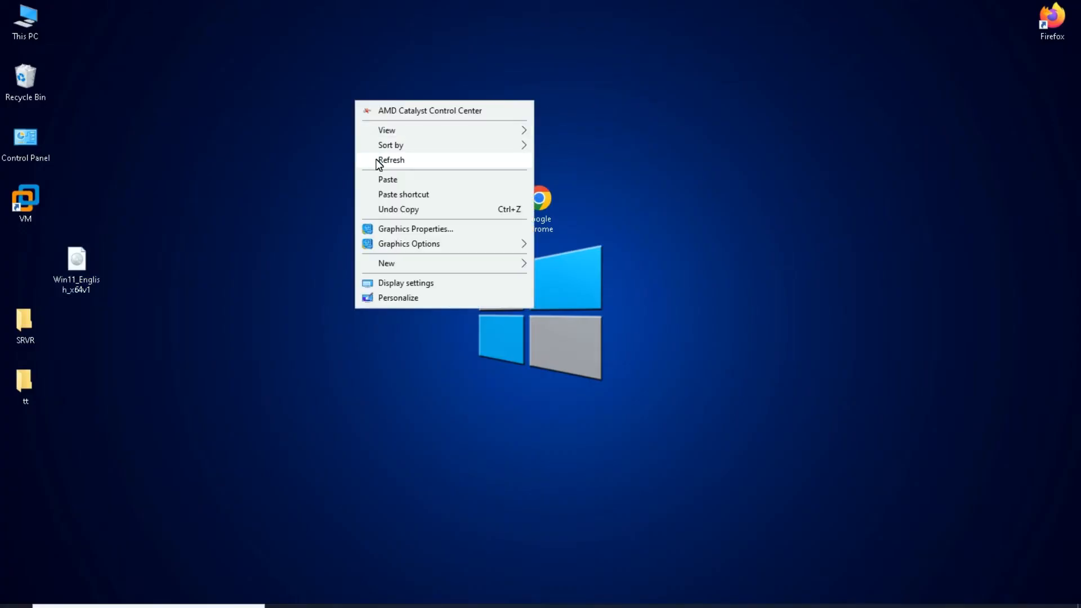
pyautogui.click(387, 179)
pyautogui.moveTo(92, 263); pyautogui.dragTo(441, 189)
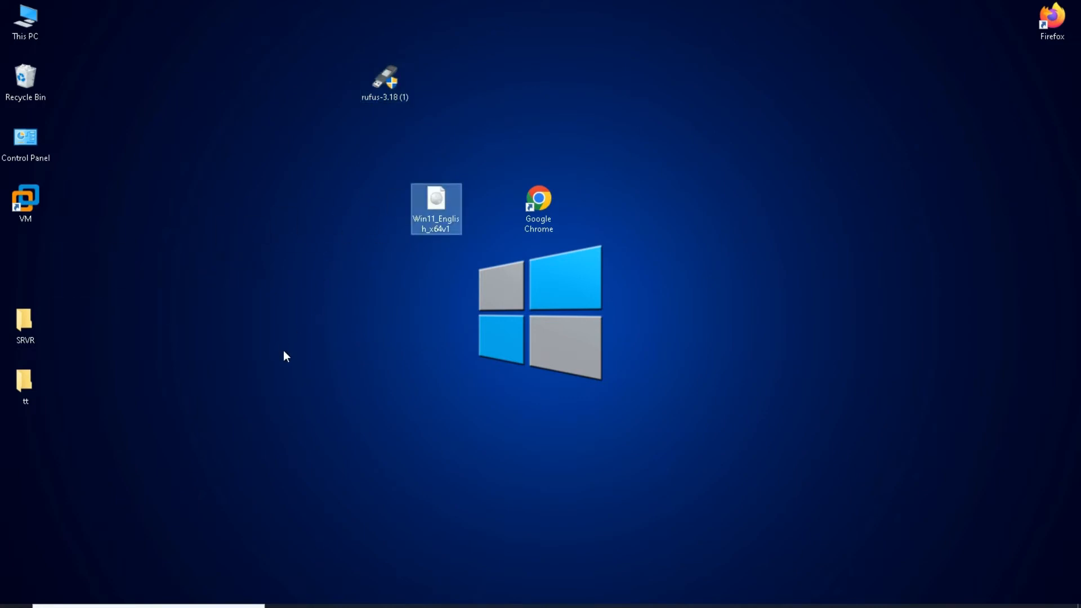
# Launch Rufus from the desktop, move its window clear of the desktop icons and refresh the desktop.
pyautogui.doubleClick(403, 97)
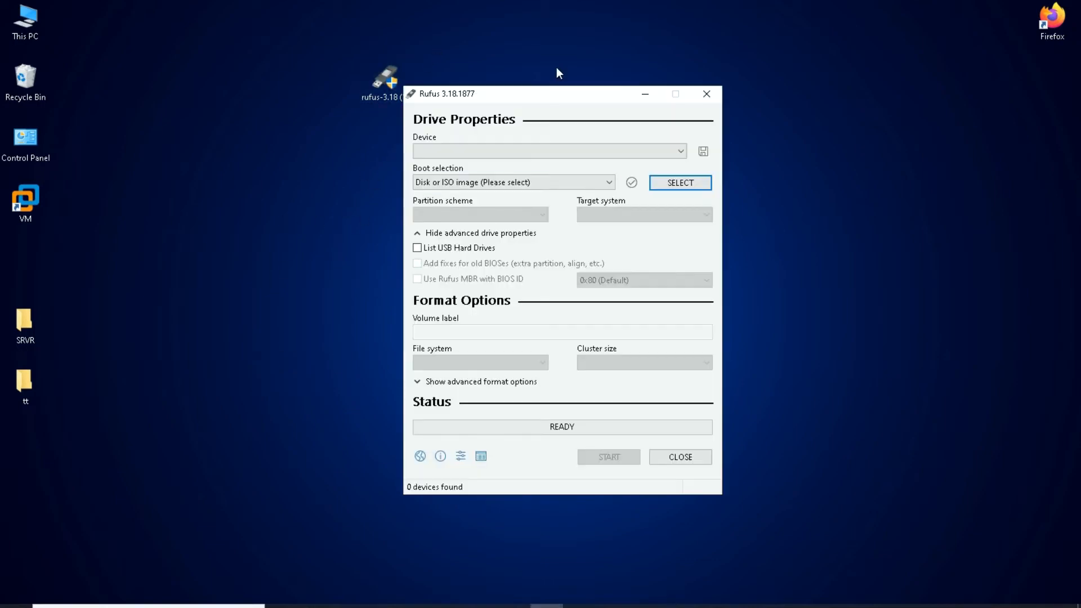
pyautogui.moveTo(571, 96); pyautogui.dragTo(821, 71)
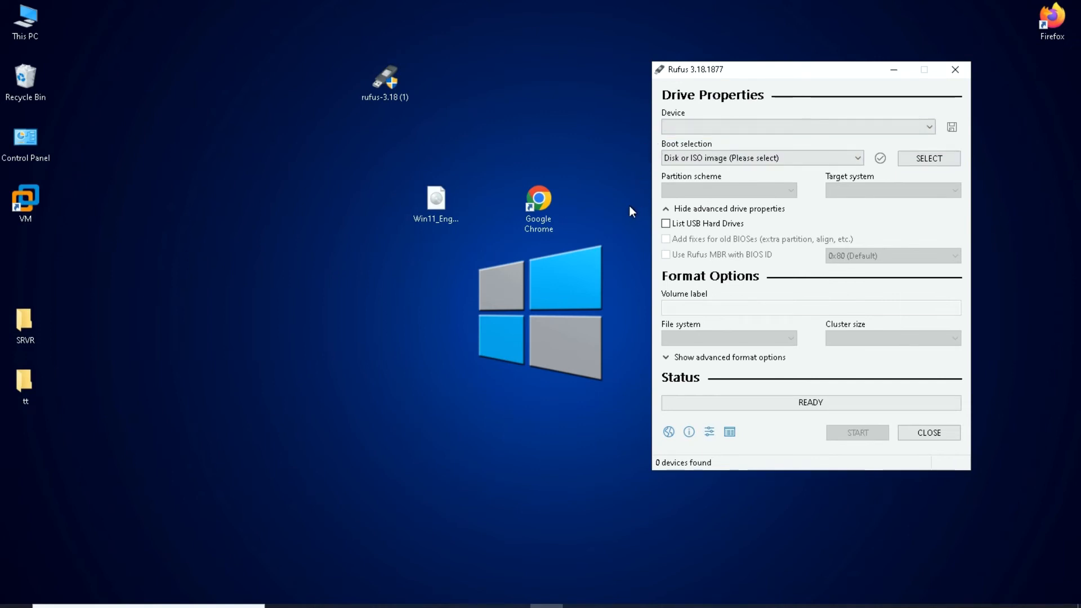
pyautogui.rightClick(529, 92)
pyautogui.click(558, 148)
# Choose the win10 (E:) [32 GB] USB drive as the Rufus device and close the drive windows that open automatically.
pyautogui.click(721, 129)
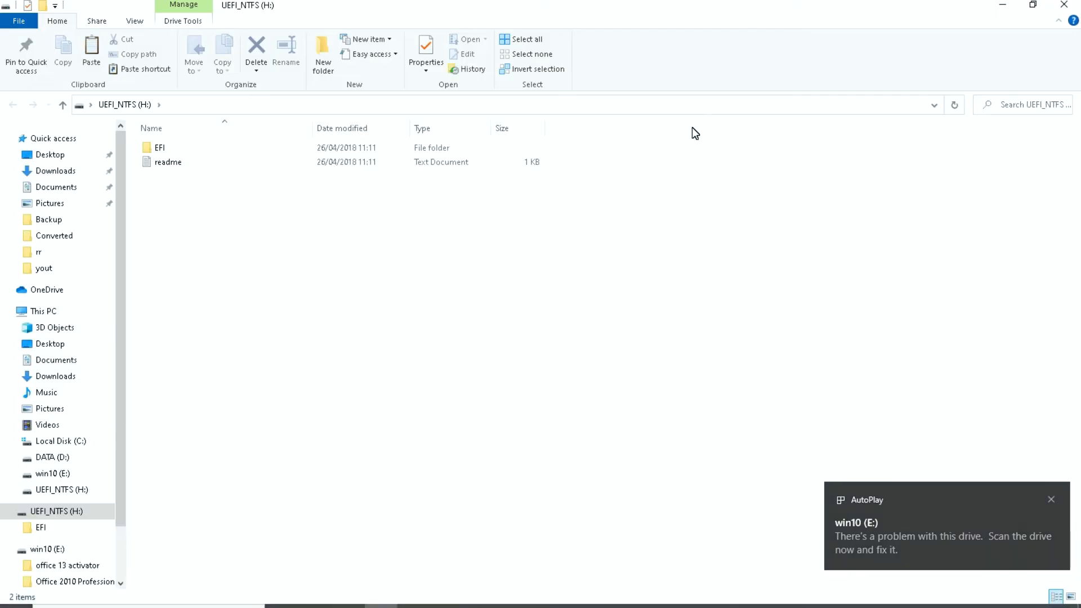
pyautogui.click(1064, 5)
pyautogui.click(739, 128)
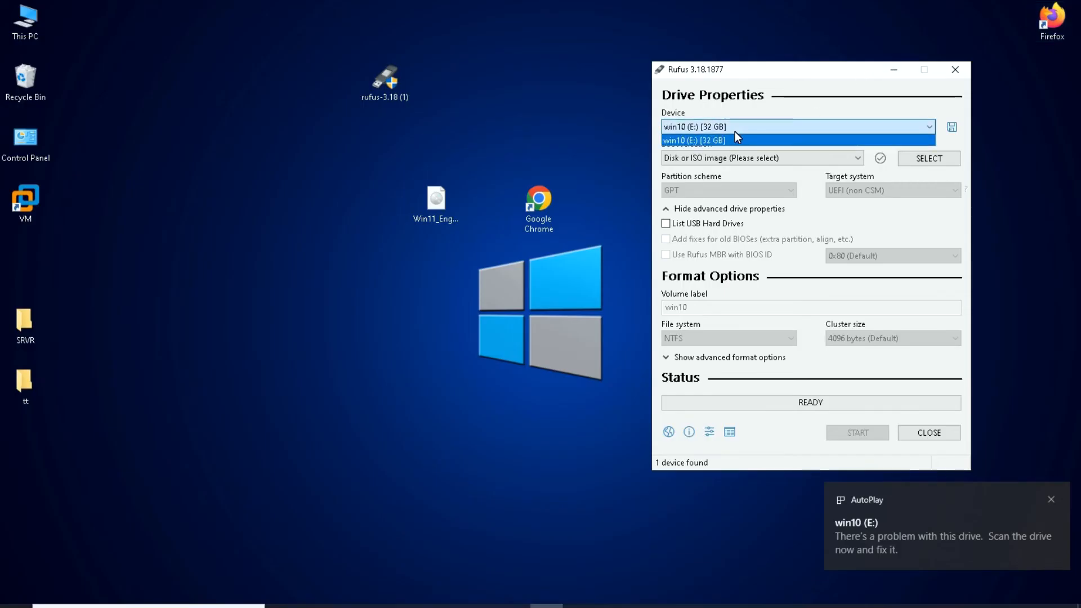
pyautogui.click(734, 132)
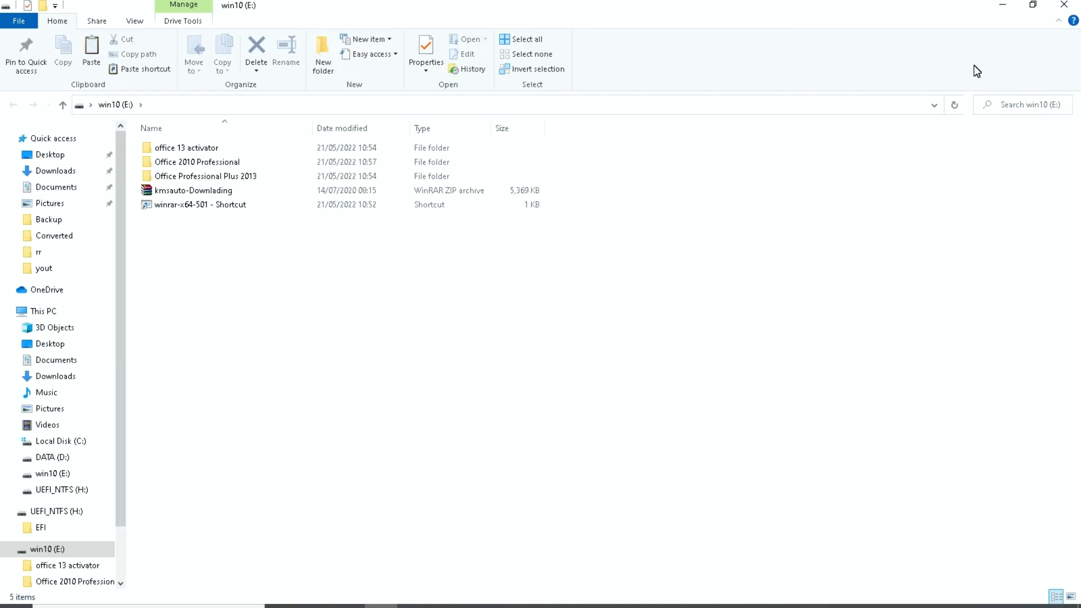
pyautogui.click(1068, 5)
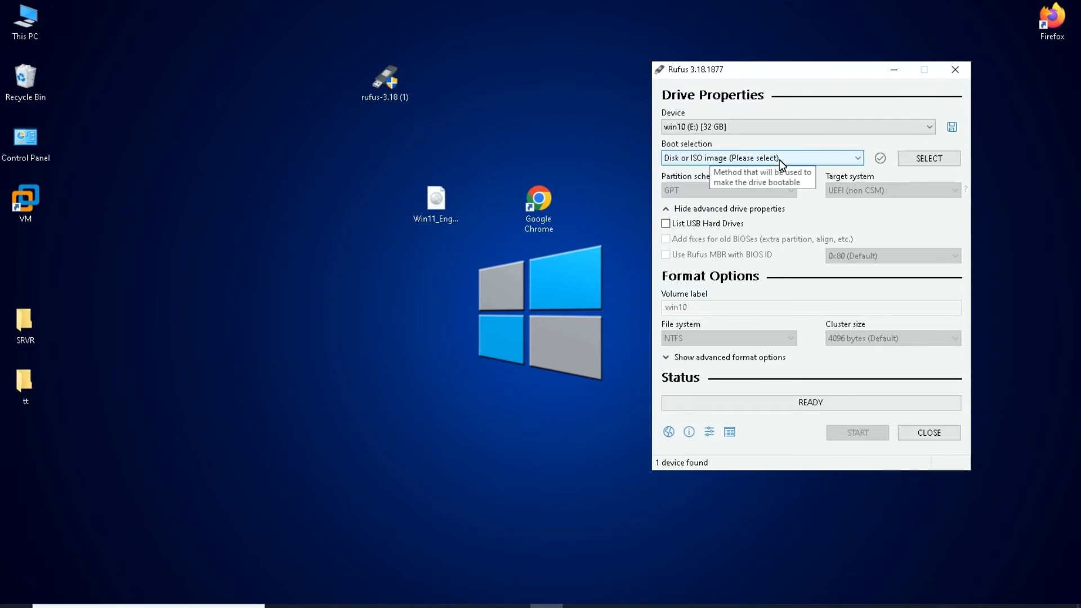
# Load the Win11_English_x64v1 ISO from the Desktop folder as the boot image.
pyautogui.click(779, 160)
pyautogui.click(922, 155)
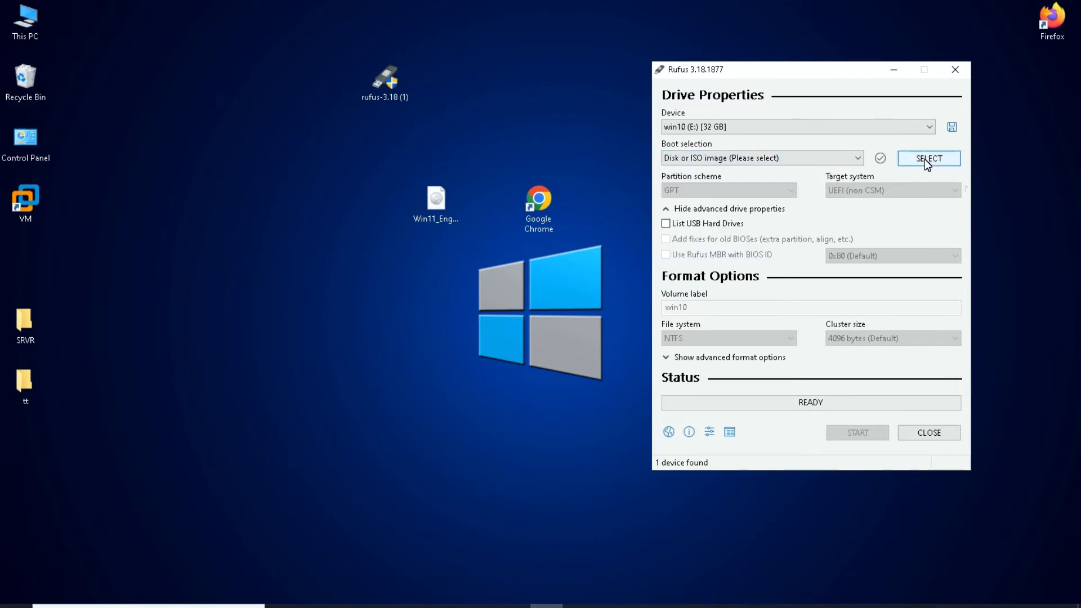
pyautogui.click(924, 159)
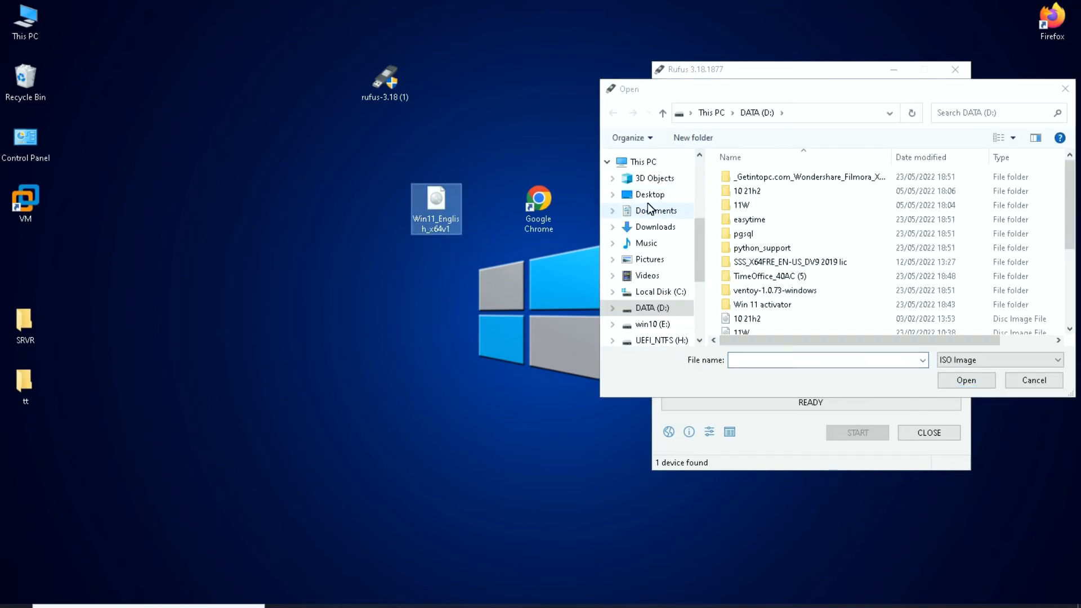
pyautogui.click(648, 197)
pyautogui.click(916, 217)
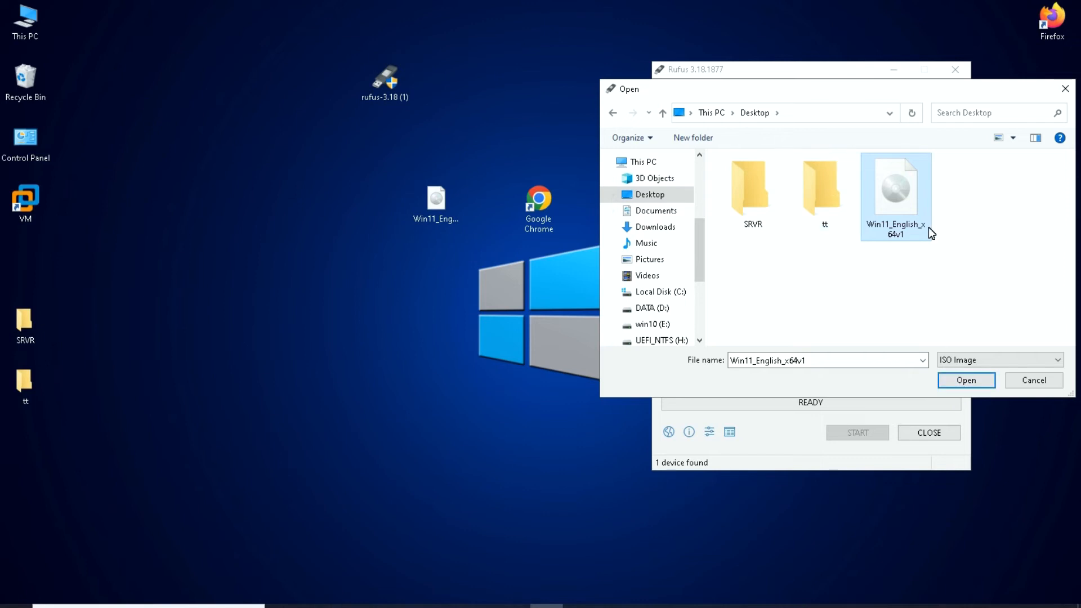
pyautogui.click(961, 385)
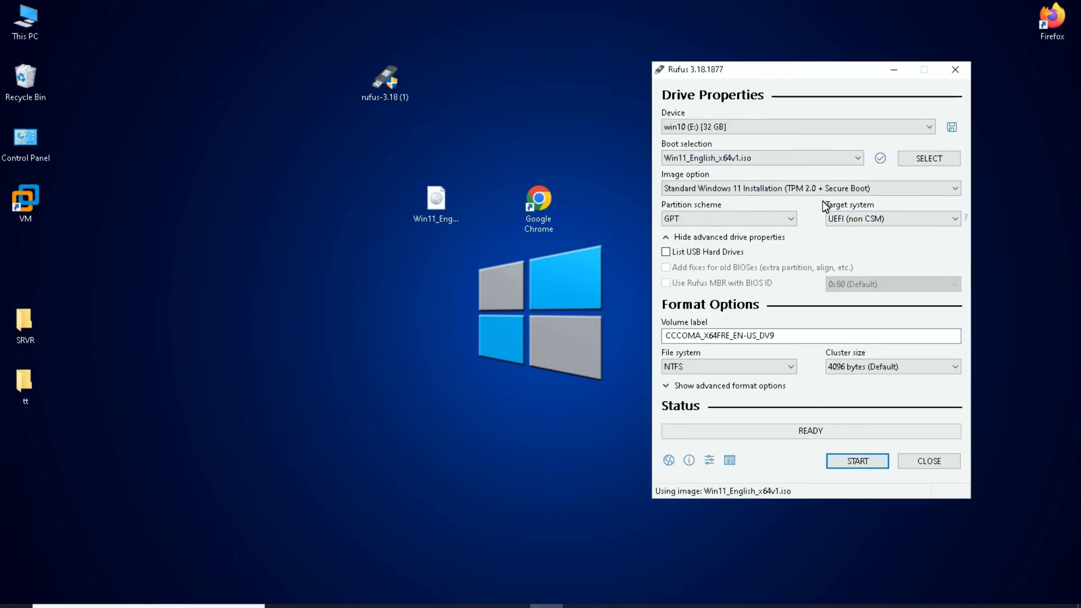
# Set the image option to Extended Windows 11 Installation (no TPM / no Secure Boot) and start writing the USB drive, accepting the data erasure.
pyautogui.click(731, 189)
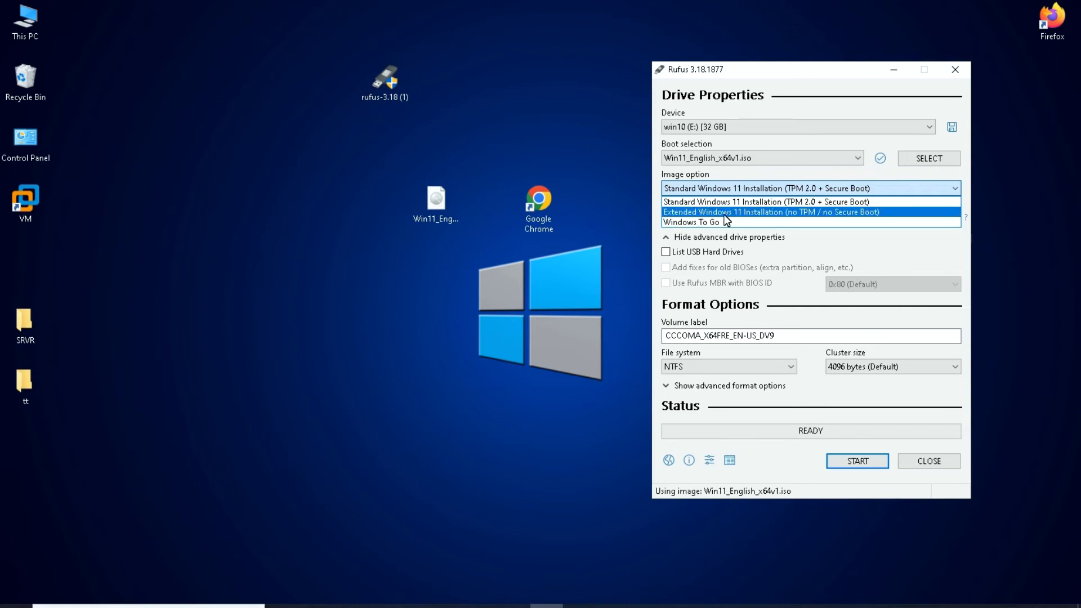
pyautogui.click(879, 211)
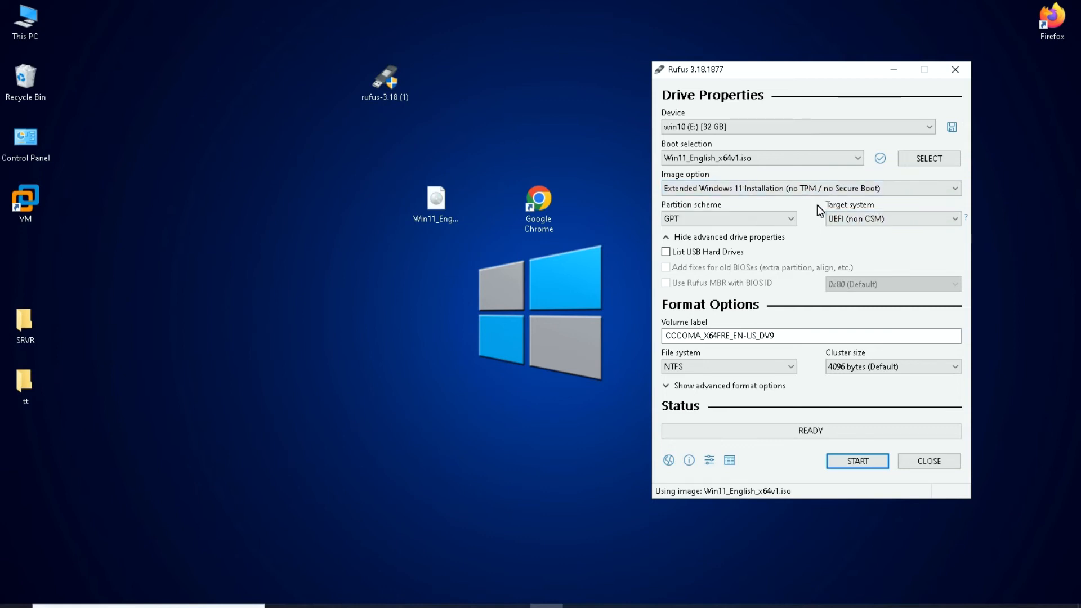
pyautogui.click(858, 464)
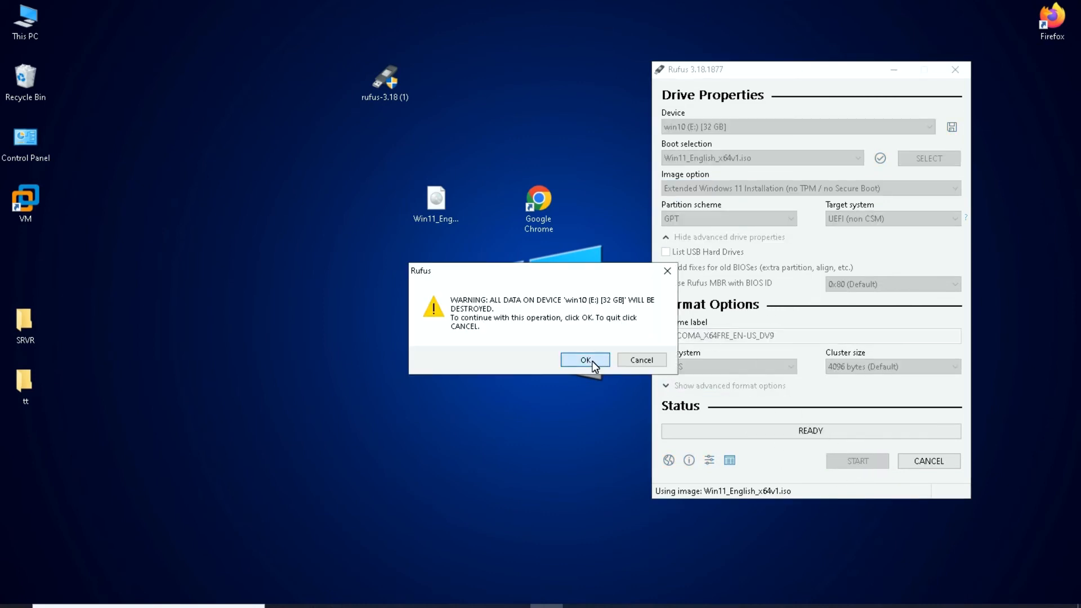
pyautogui.click(586, 361)
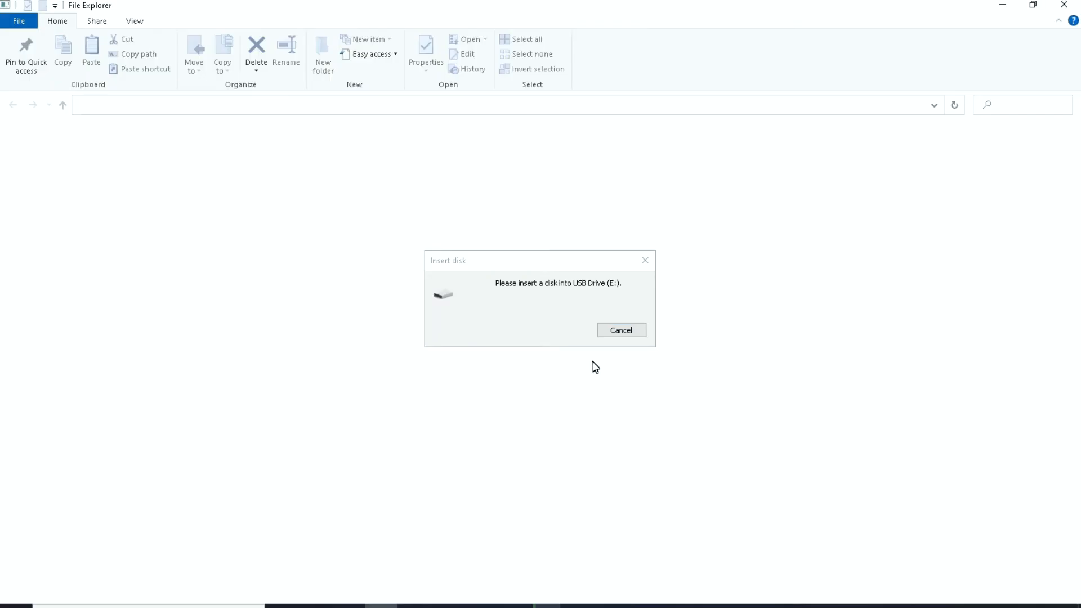
pyautogui.click(642, 333)
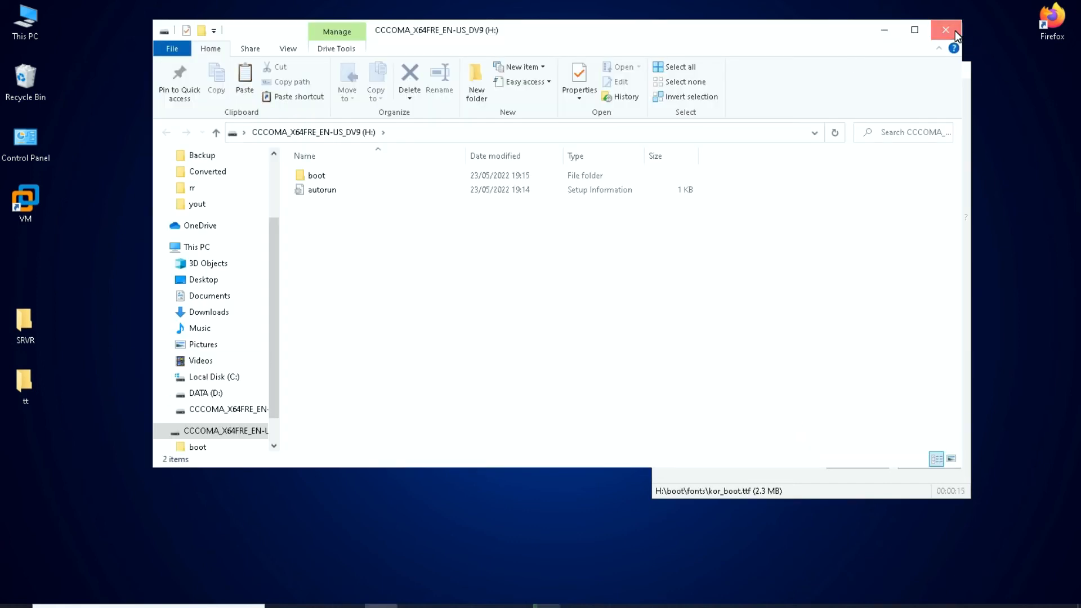
pyautogui.click(954, 30)
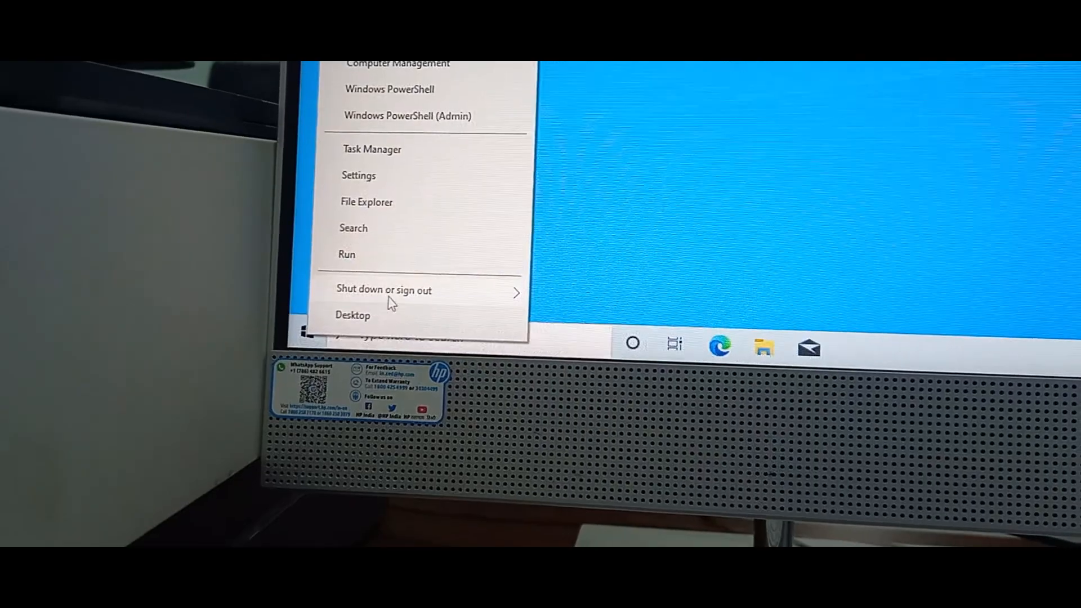
# Restart the target PC and move the boot device selection to the Windows Boot Manager entry.
pyautogui.moveTo(416, 296)
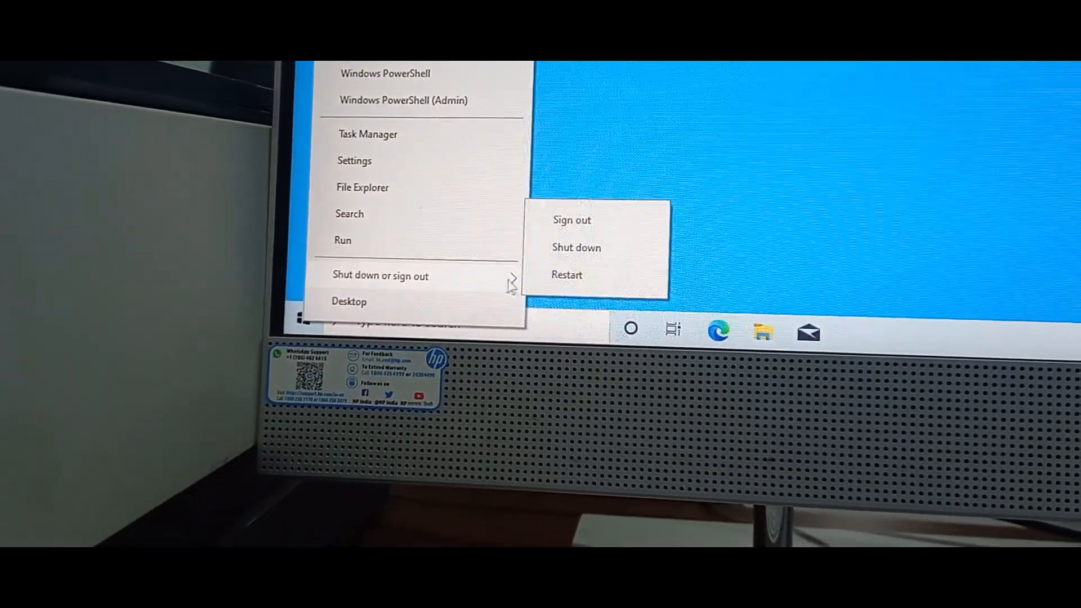
pyautogui.click(543, 278)
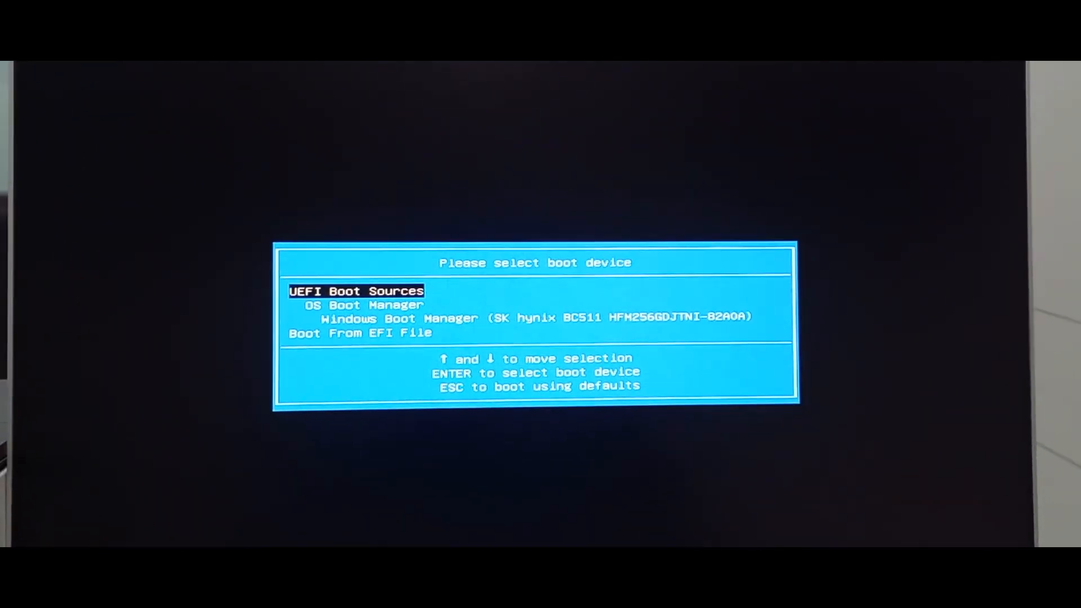
pyautogui.press('Down')
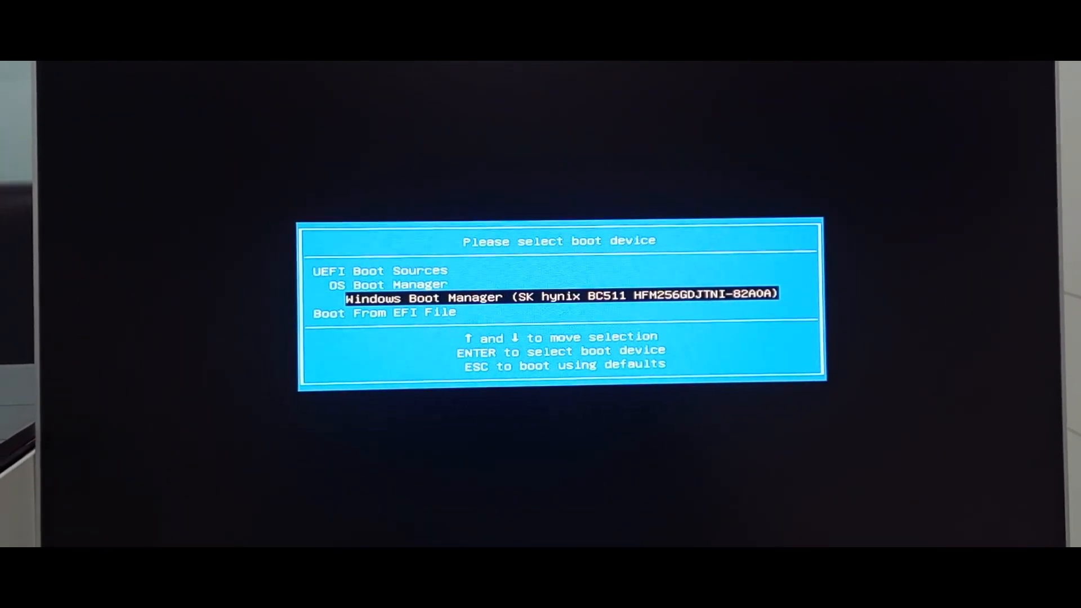